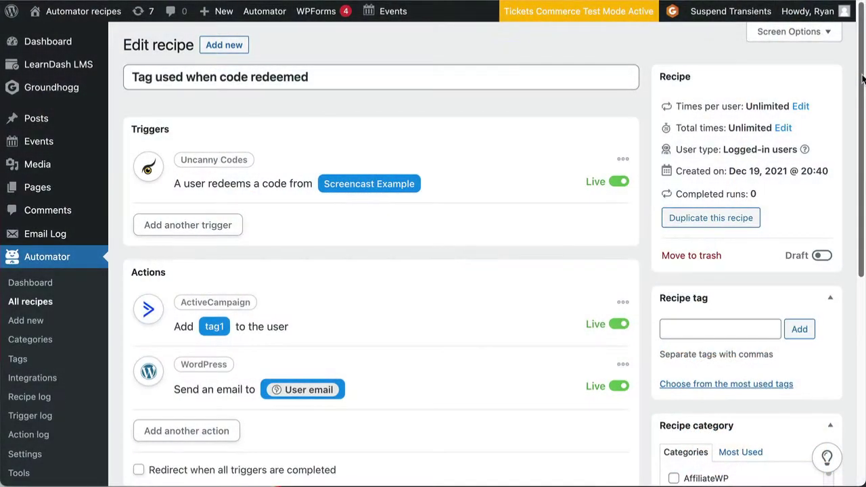
Step: Create a new recipe of the Logged-in users type
scroll(861, 80, "down", 1)
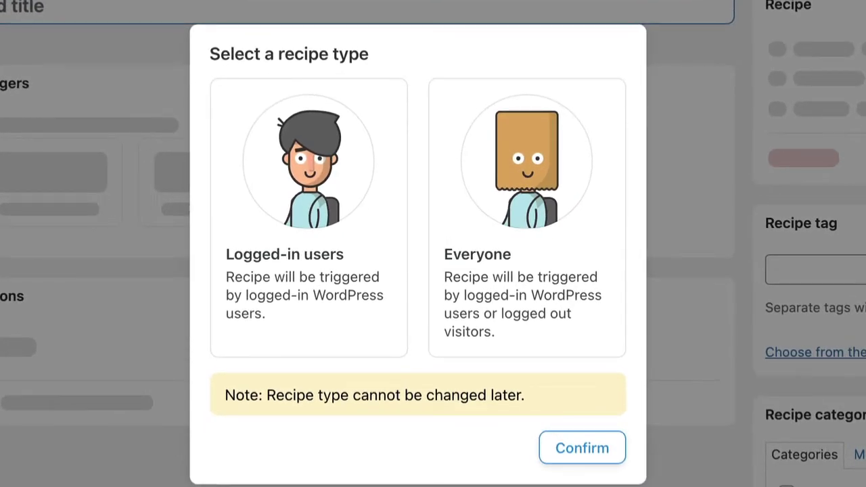
left_click(300, 164)
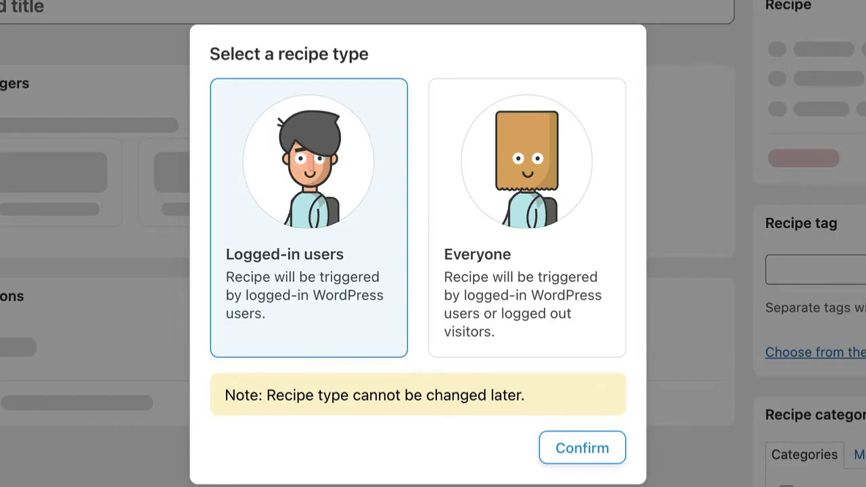
left_click(599, 447)
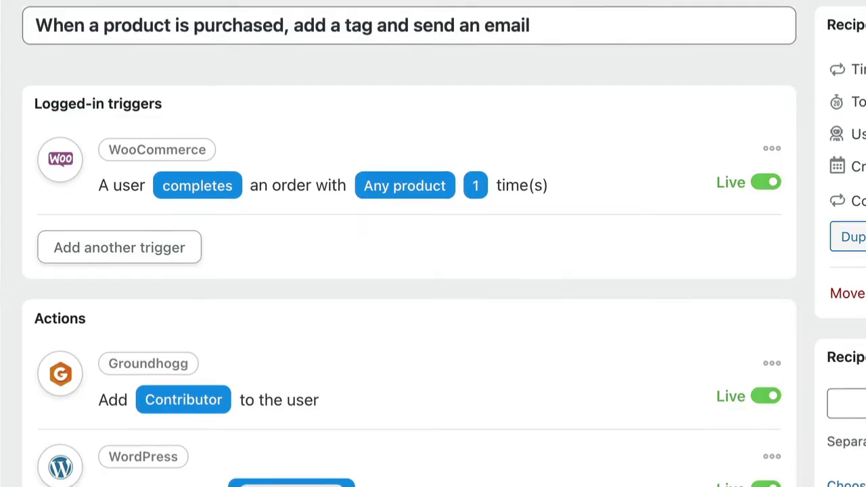
scroll(433, 244, "down", 3)
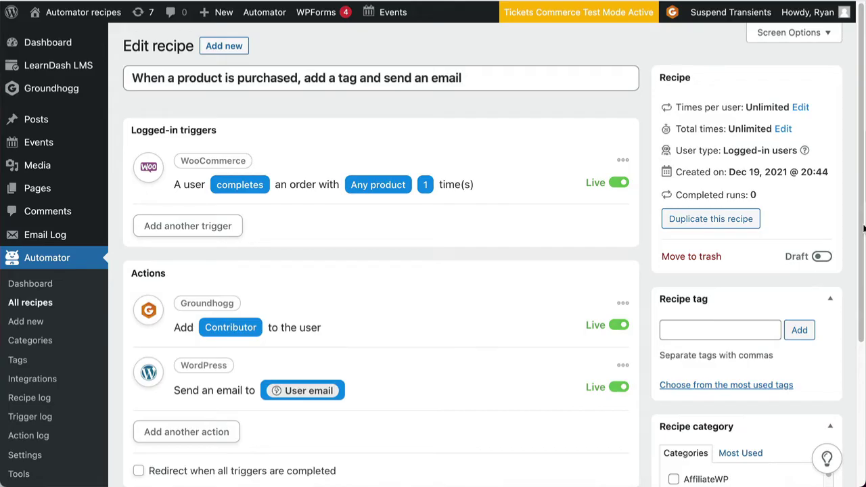
Step: Expand the Send an email action and add a new first body line reading 'Hi'
scroll(813, 244, "down", 3)
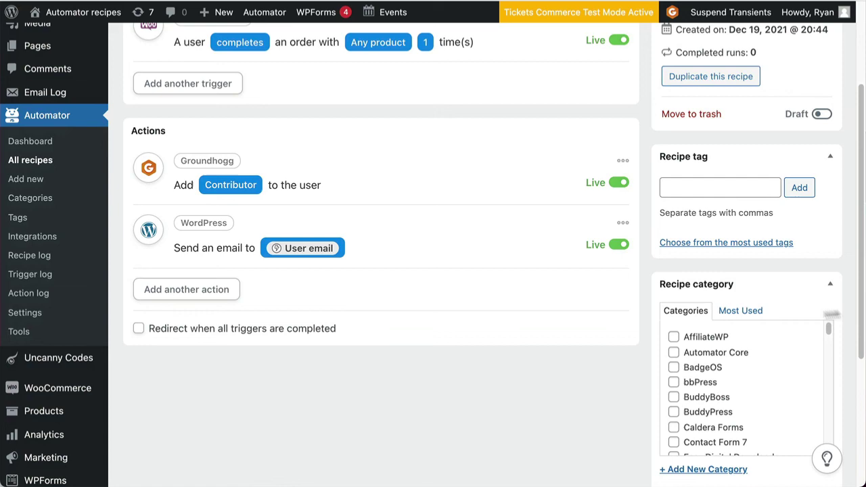
left_click(318, 252)
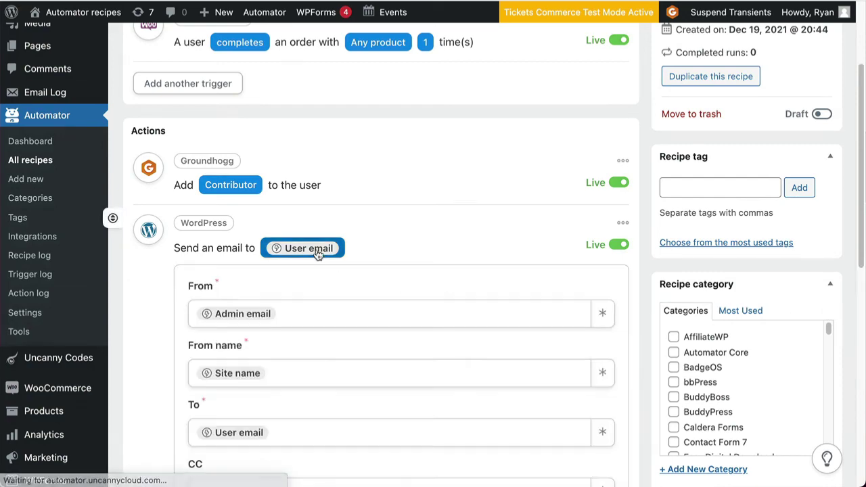
left_click_drag(863, 198, 862, 367)
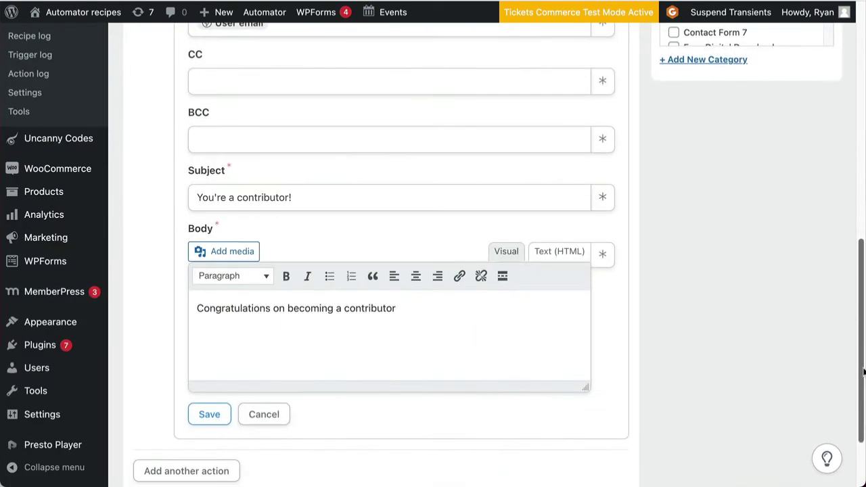
left_click(197, 308)
key("Return")
key("Up")
type("Hi")
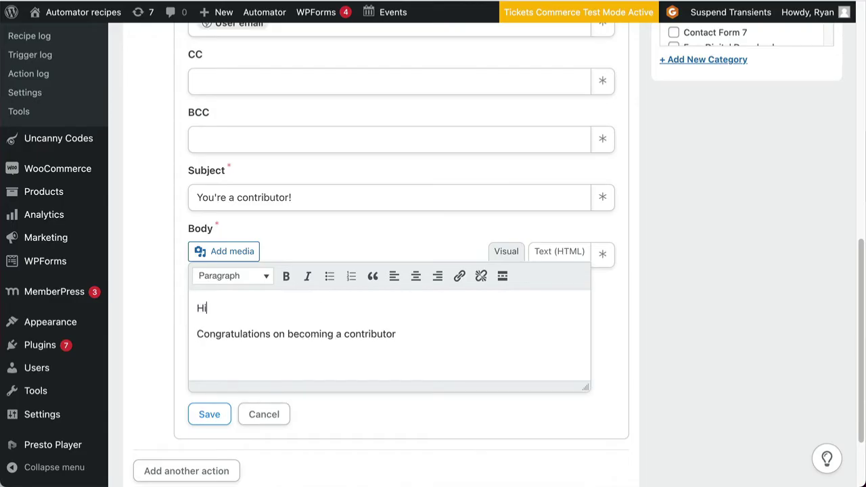
Step: Insert the User first name token after 'Hi' and end the greeting with a comma
left_click(602, 259)
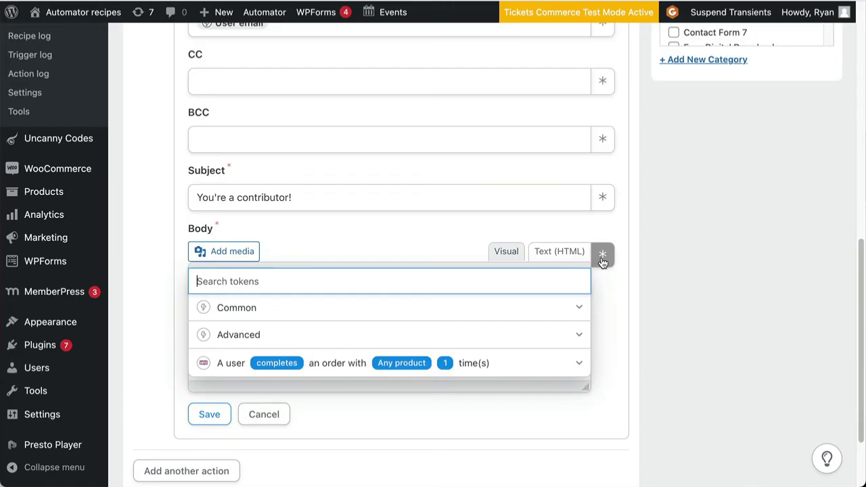
left_click(511, 313)
left_click(316, 414)
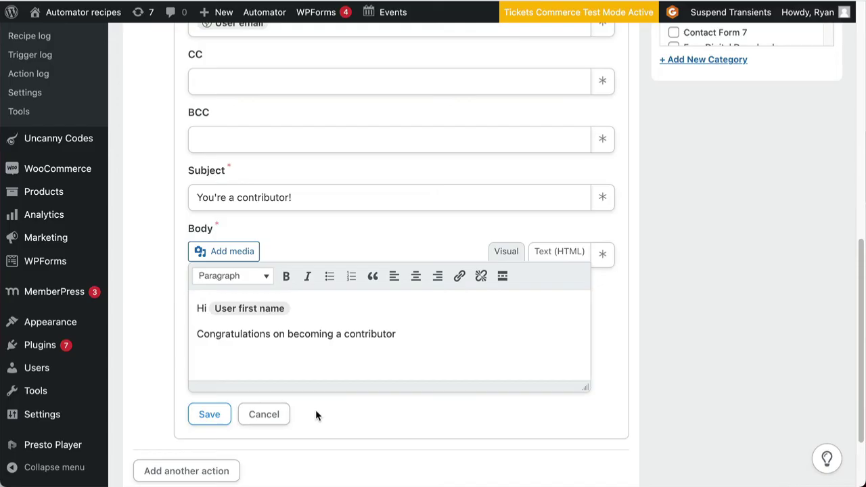
left_click(334, 306)
type(",")
Step: Add all WooCommerce order trigger tokens, such as billing city, state and postcode, to the email body
left_click(601, 257)
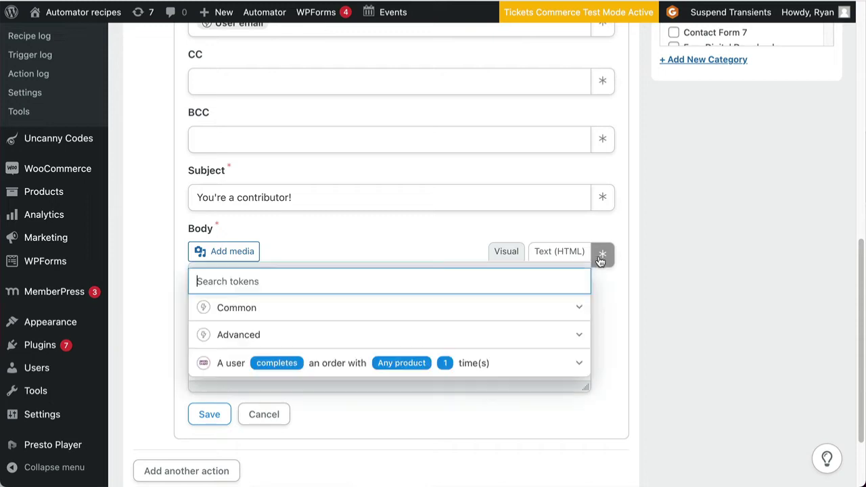
right_click(508, 366)
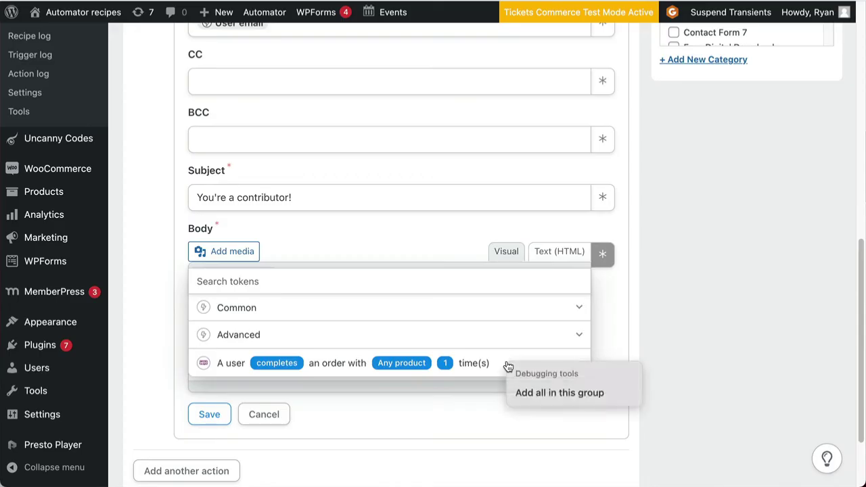
left_click(543, 398)
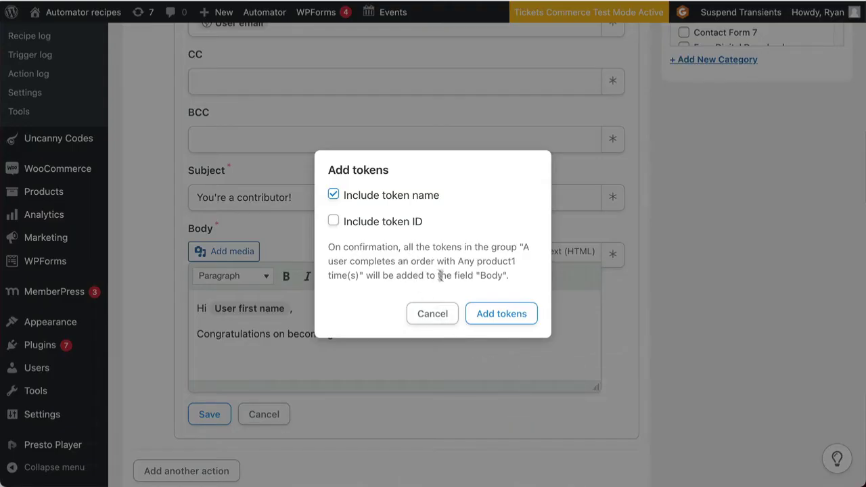
left_click(500, 314)
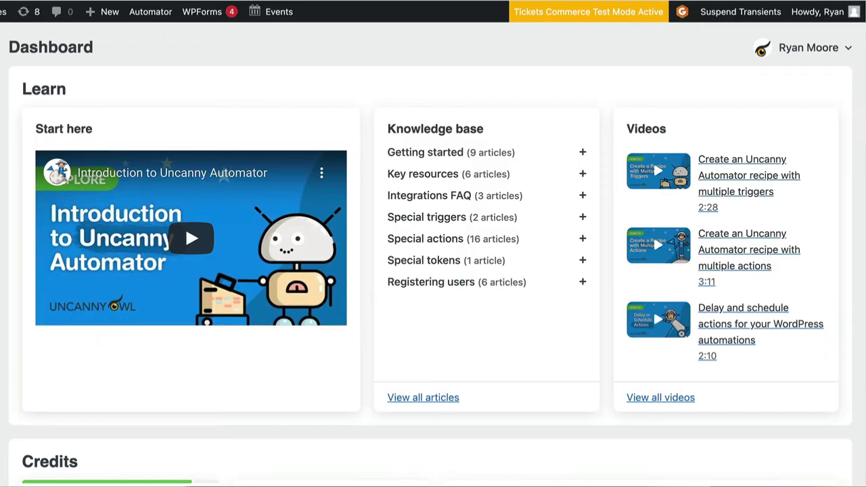
Step: Scroll down the Automator Dashboard to review credits and its Learn resources
scroll(433, 255, "down", 5)
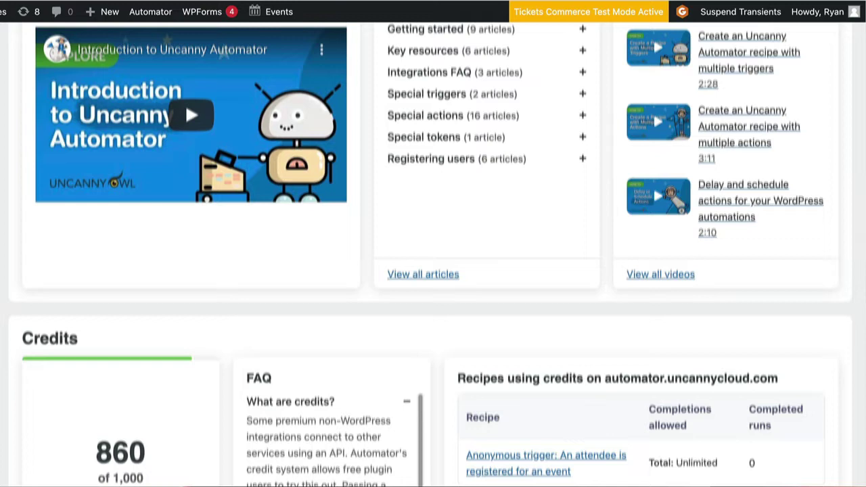
scroll(863, 265, "down", 5)
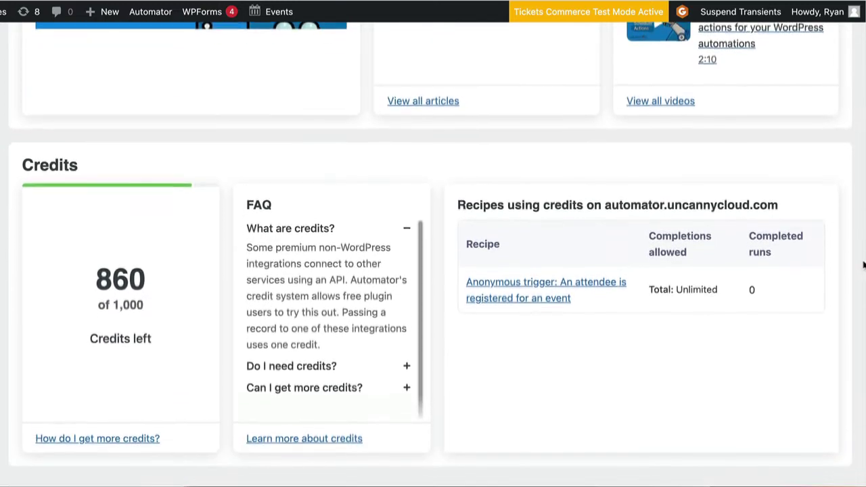
scroll(863, 266, "down", 2)
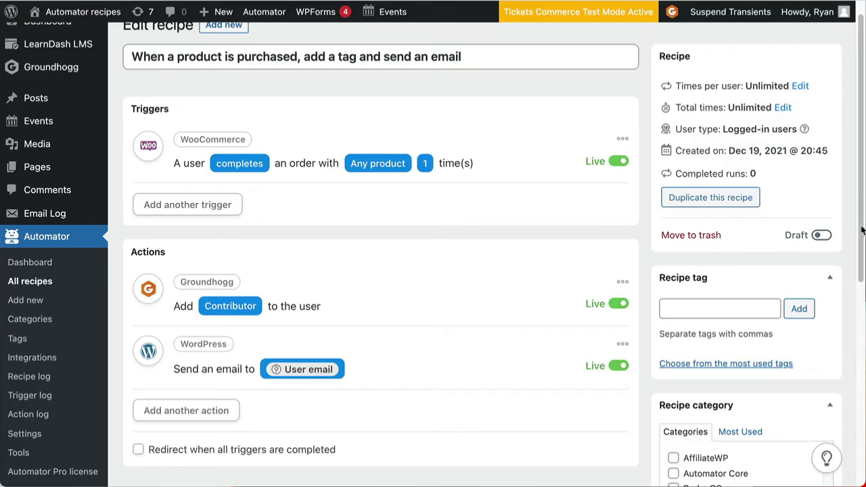
left_click_drag(862, 223, 852, 286)
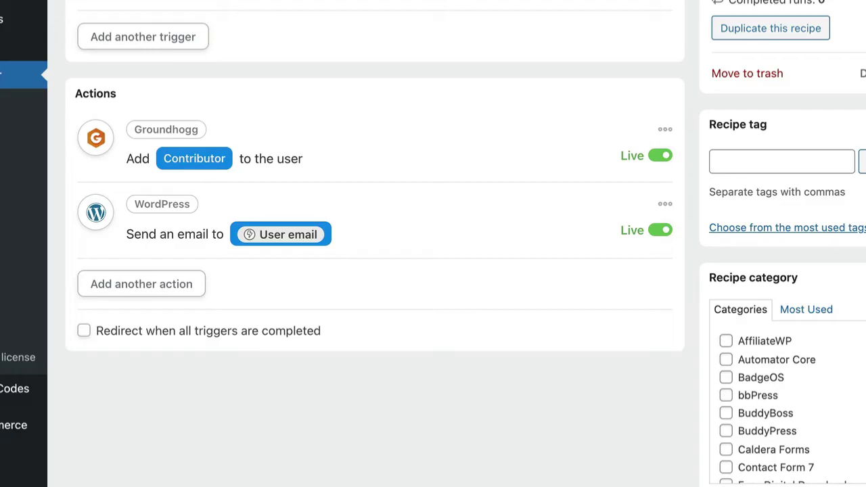
mouse_move(597, 218)
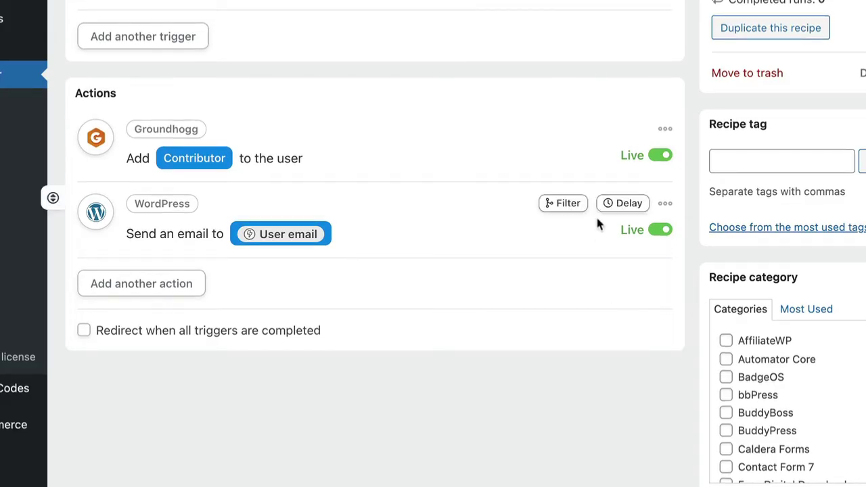
left_click(630, 204)
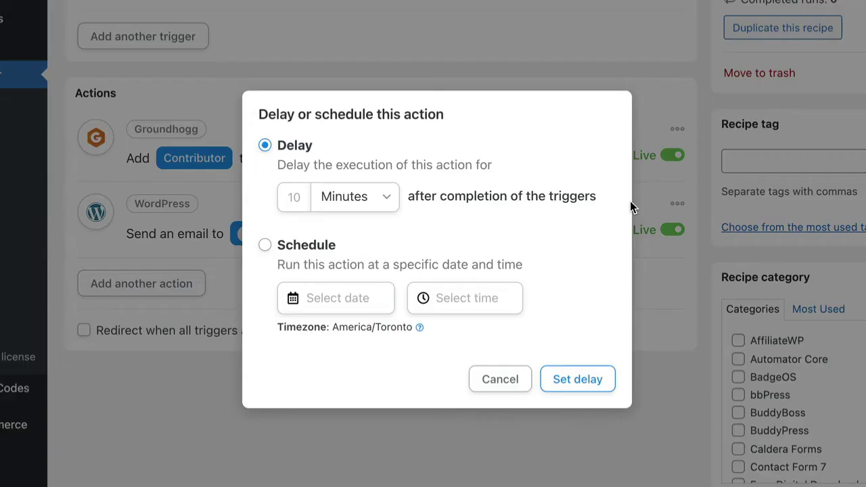
Step: Delay the send-email action by 5 minutes
left_click(288, 197)
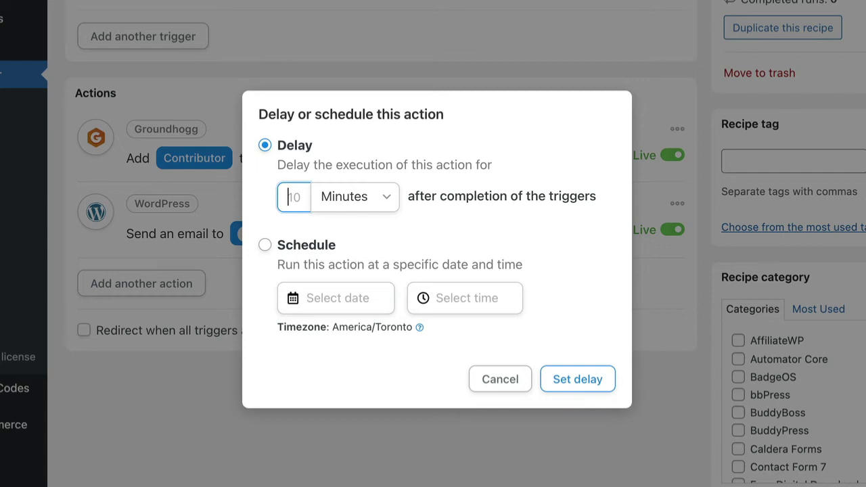
type("5")
left_click(577, 378)
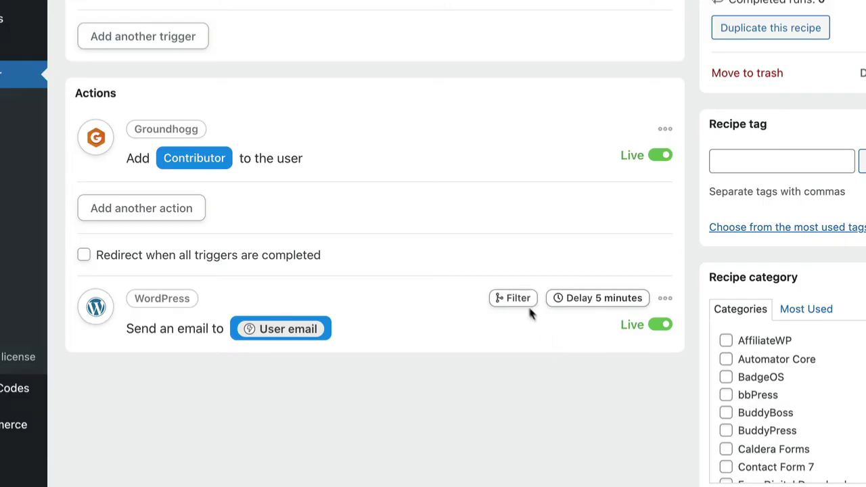
Step: Add a filter condition on the email action that compares the User email token
left_click(513, 300)
left_click(311, 234)
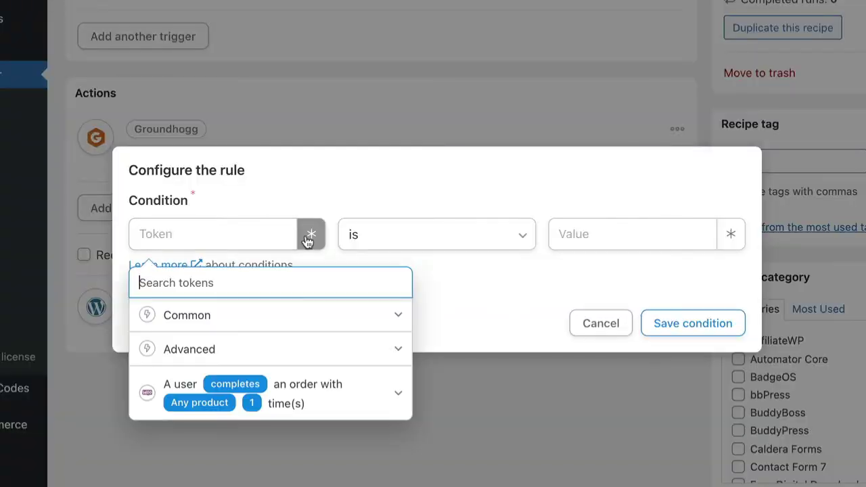
left_click(277, 318)
scroll(291, 431, "down", 2)
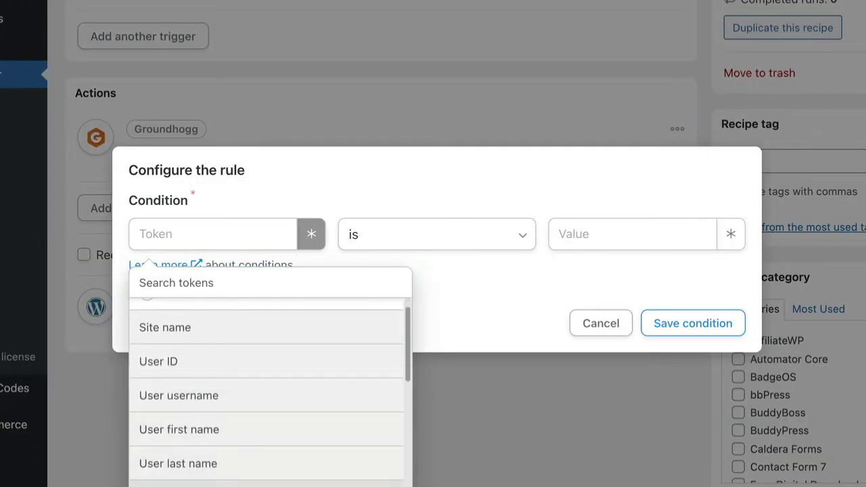
left_click(291, 436)
Step: Set the condition to 'ends with uncannyowl.com', save it, and discard an extra condition
left_click(589, 233)
type("uncannyowl.com")
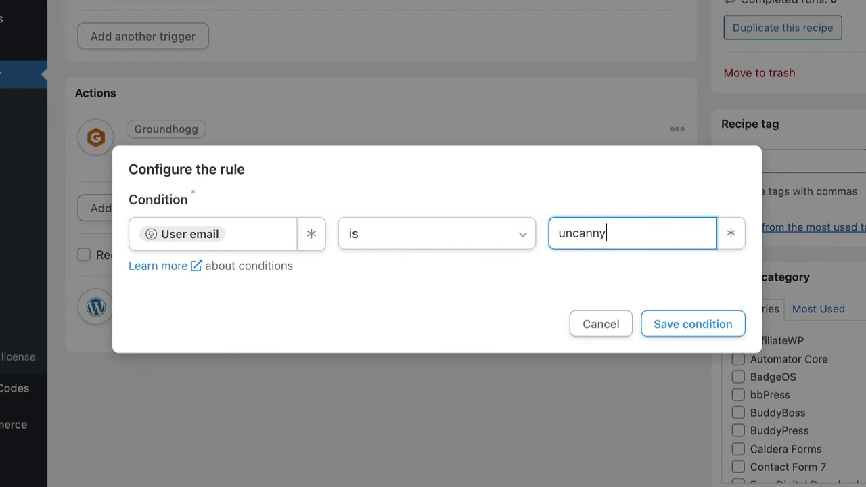
left_click(530, 238)
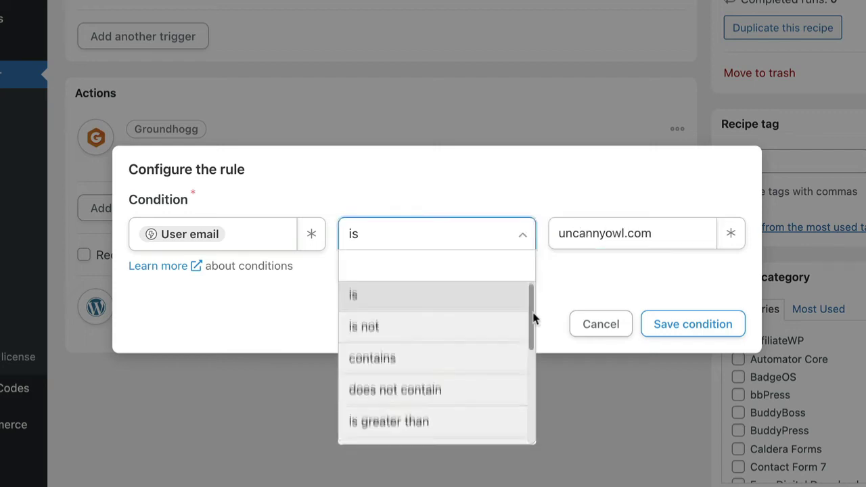
scroll(467, 399, "down", 5)
left_click(472, 401)
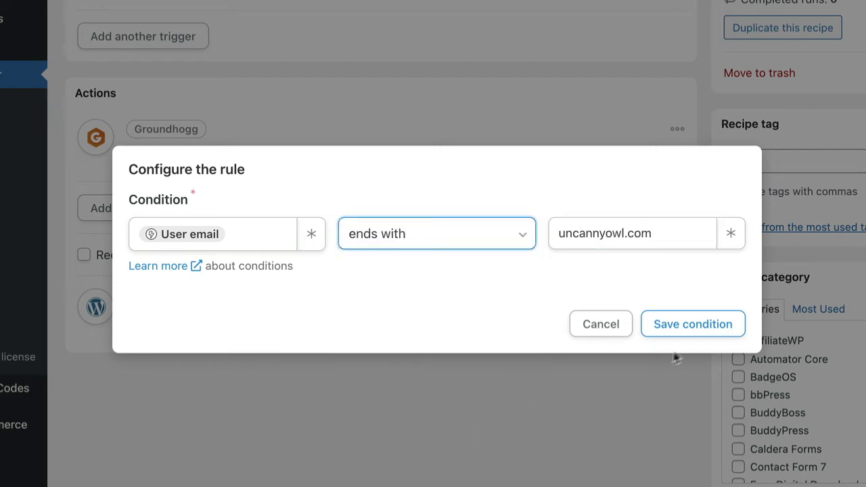
left_click(687, 326)
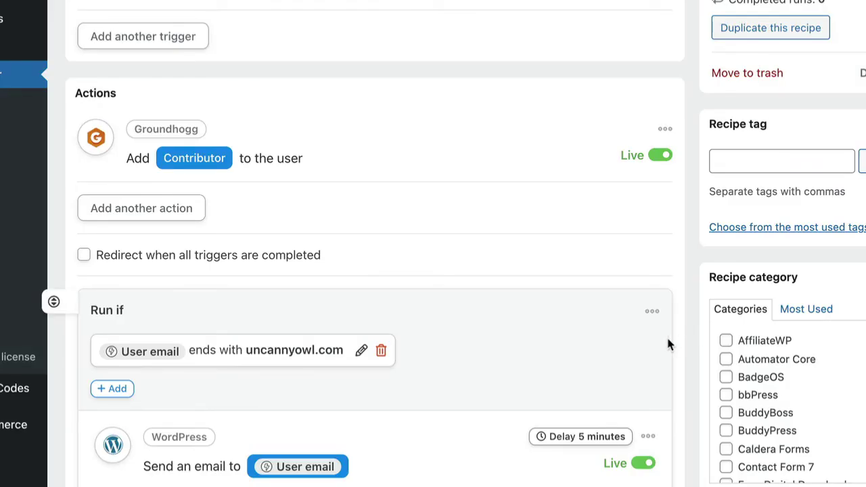
left_click(124, 394)
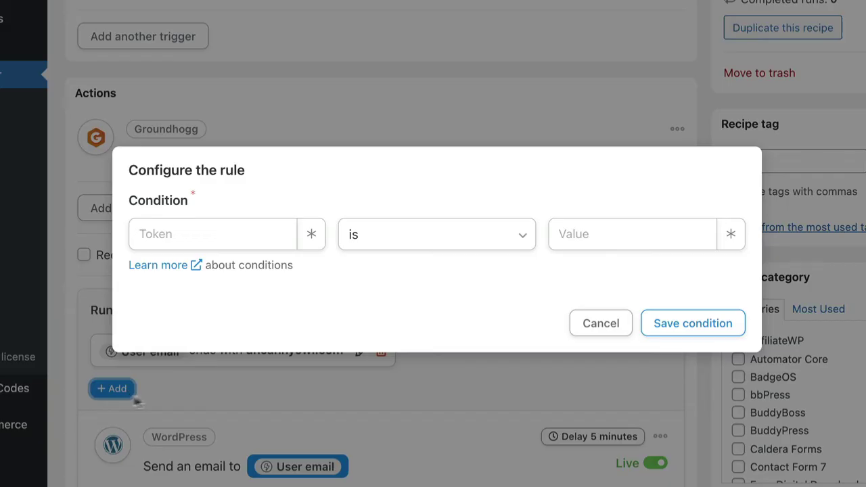
left_click(597, 324)
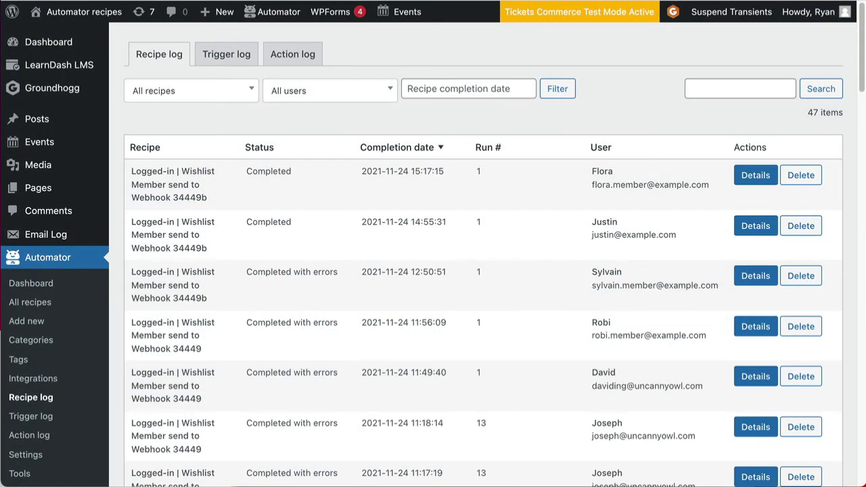
Step: Review the latest completed run's details in the Recipe log, then go to Automator Tools
left_click(755, 175)
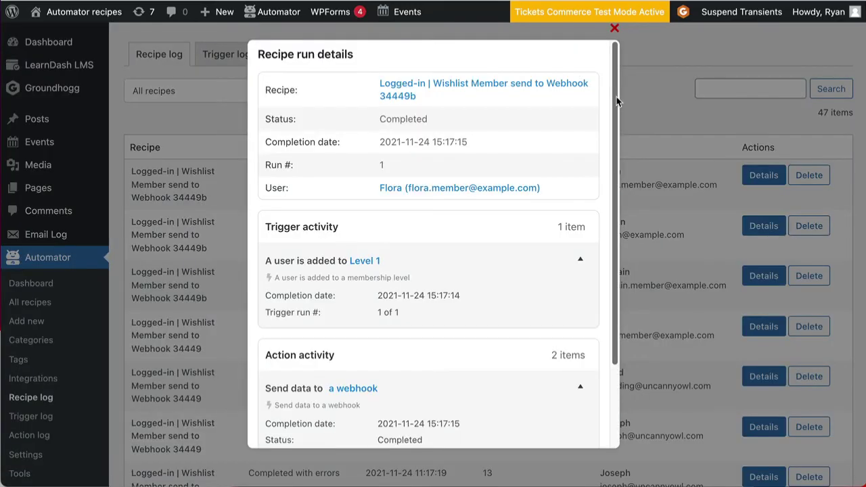
scroll(617, 112, "down", 2)
scroll(620, 135, "down", 2)
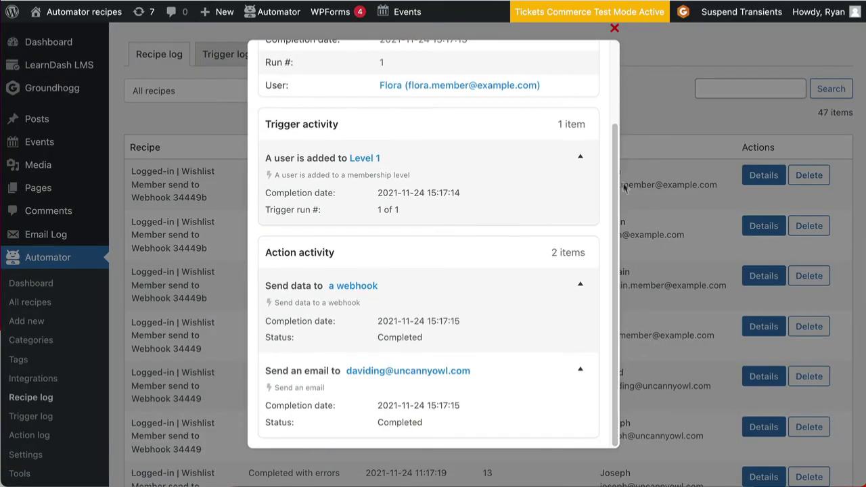
left_click(77, 313)
left_click(22, 473)
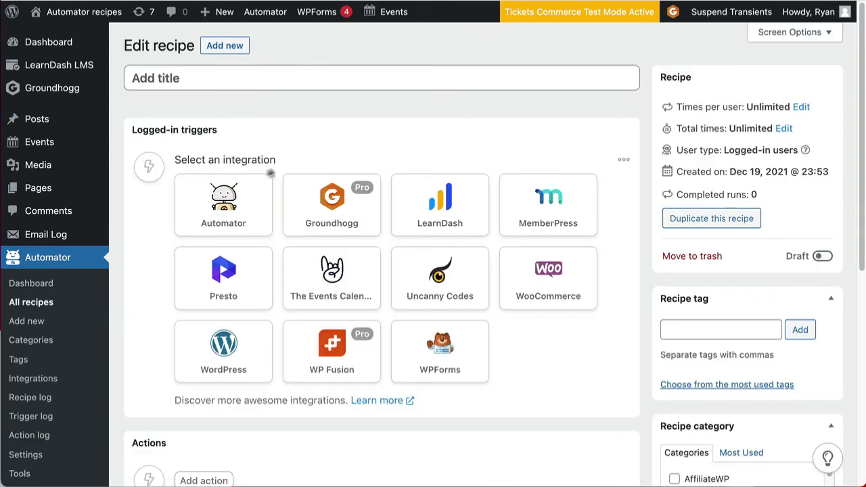
Step: Set the trigger to Automator's 'An Automator recipe completes with errors'
left_click(227, 203)
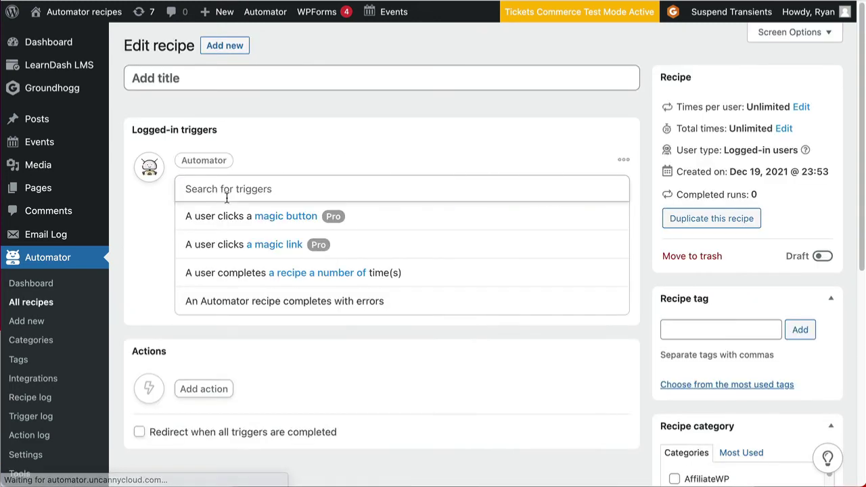
left_click(342, 304)
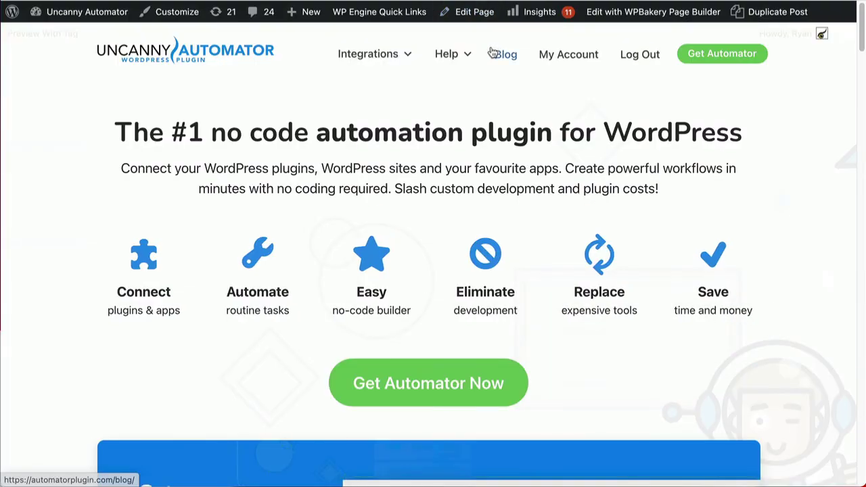
Step: Open the Knowledge Base from the Help menu and scroll down toward Developer Resources
mouse_move(459, 59)
left_click(465, 90)
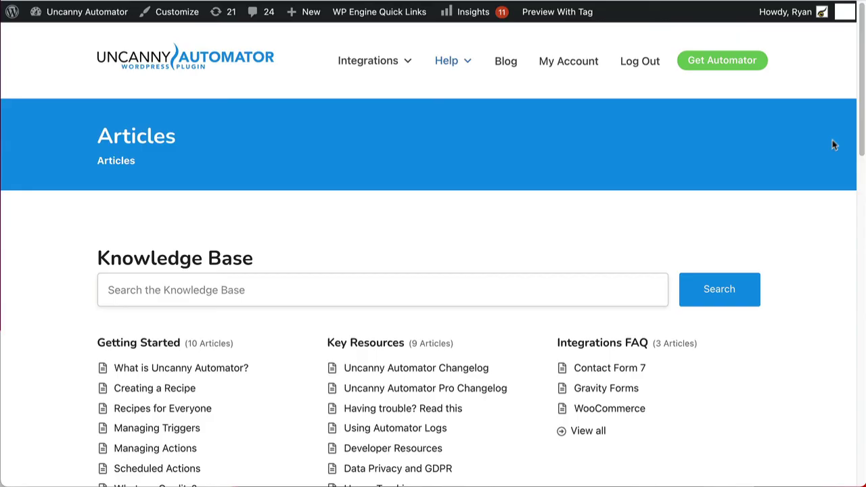
left_click_drag(858, 90, 847, 222)
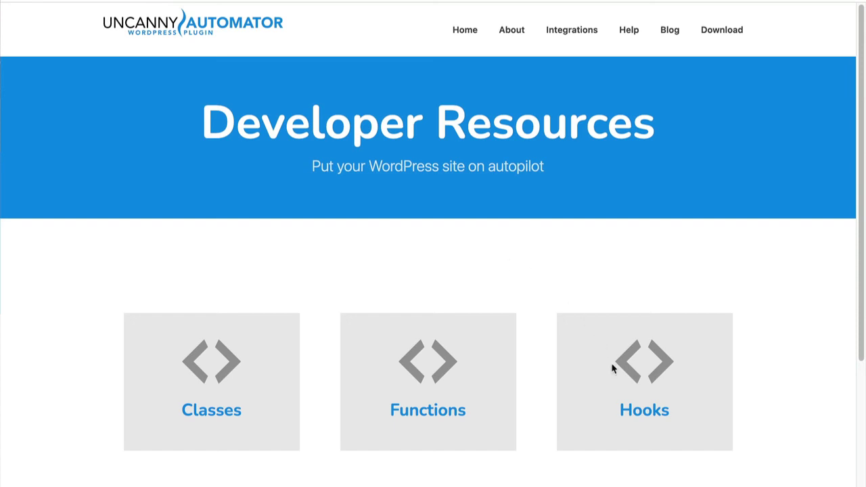
Step: Open the Hooks code reference and scroll through the hook entries
left_click(624, 393)
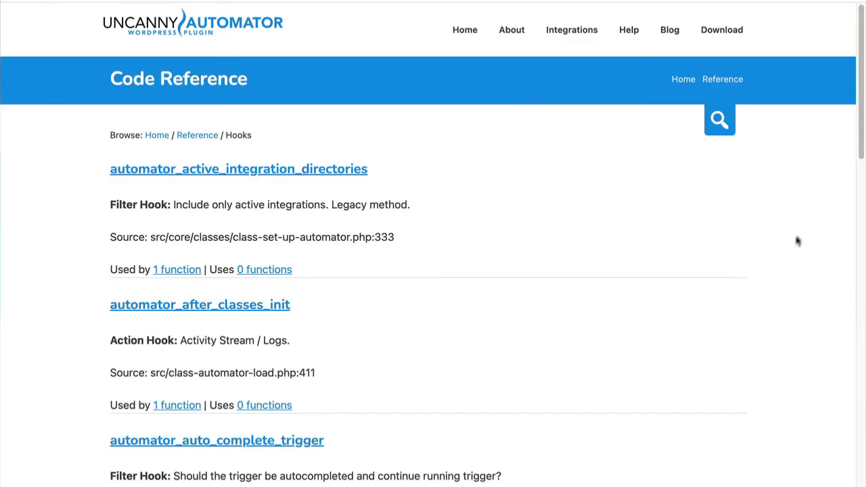
scroll(859, 129, "down", 1)
left_click_drag(859, 128, 845, 251)
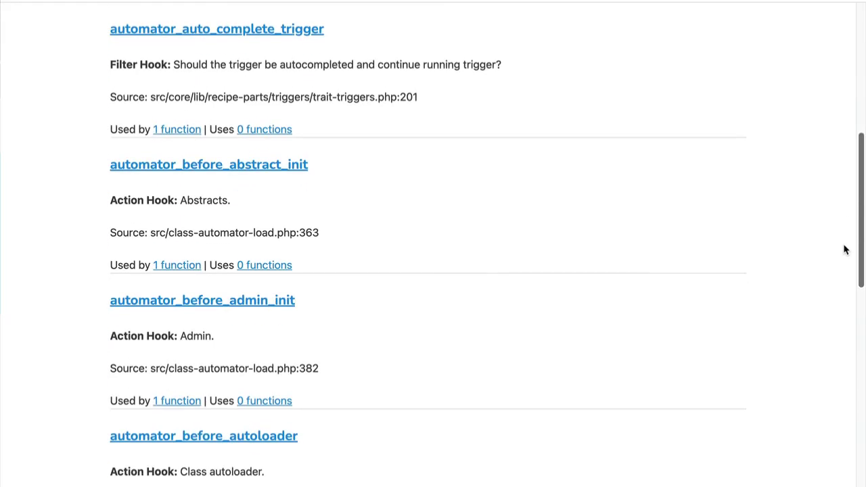